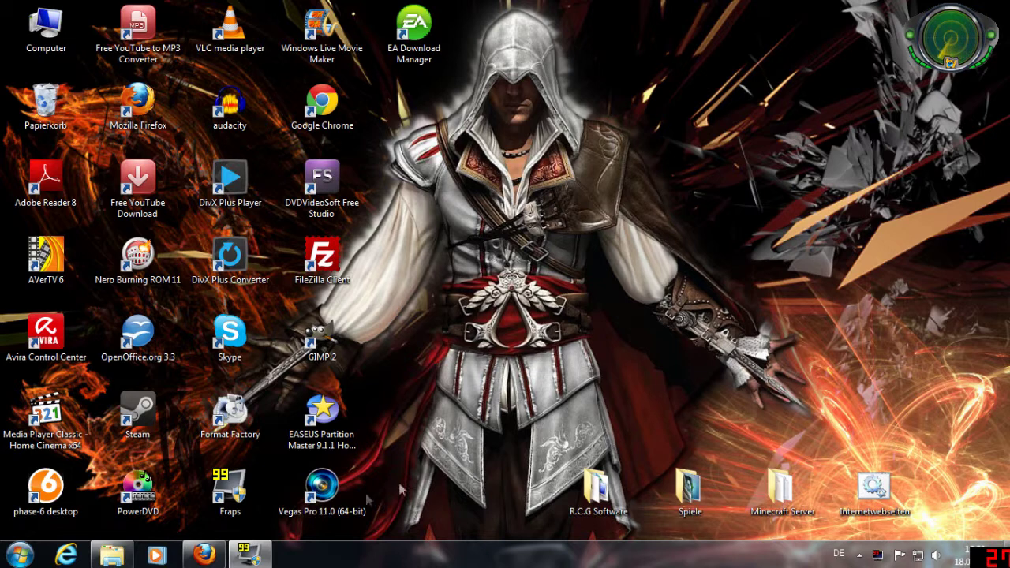
Switch to Firefox, download Win7LogonBackgroundChanger.zip from the CHIP page by saving the file, and minimize the browser.
click(202, 556)
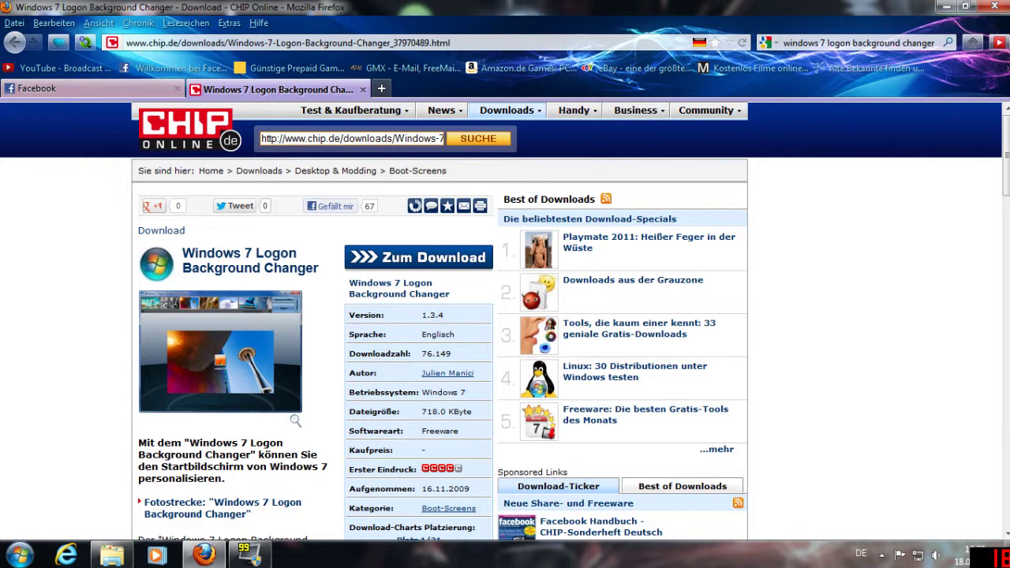
scroll(229, 283, down, 2)
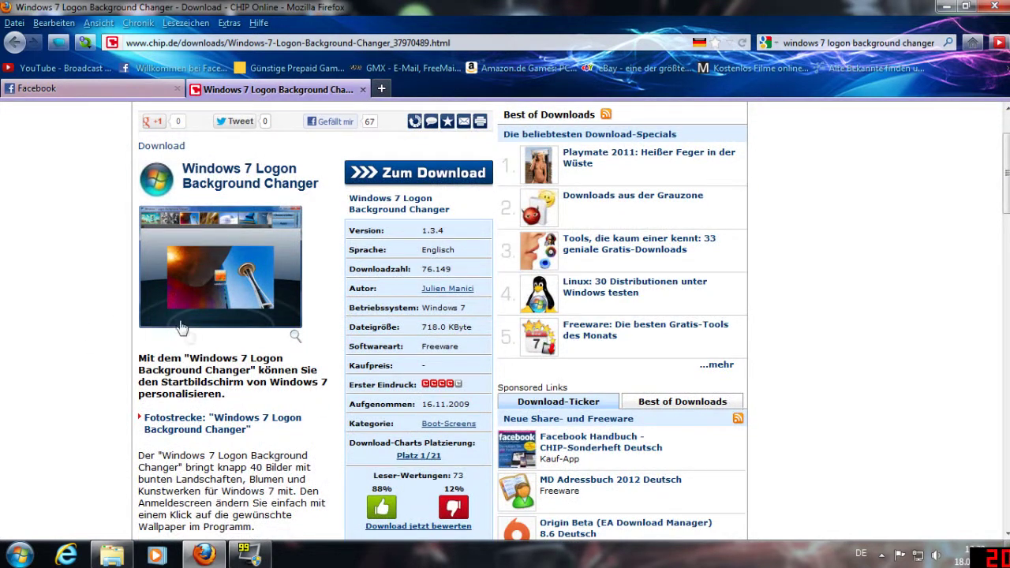
scroll(177, 316, up, 2)
click(456, 269)
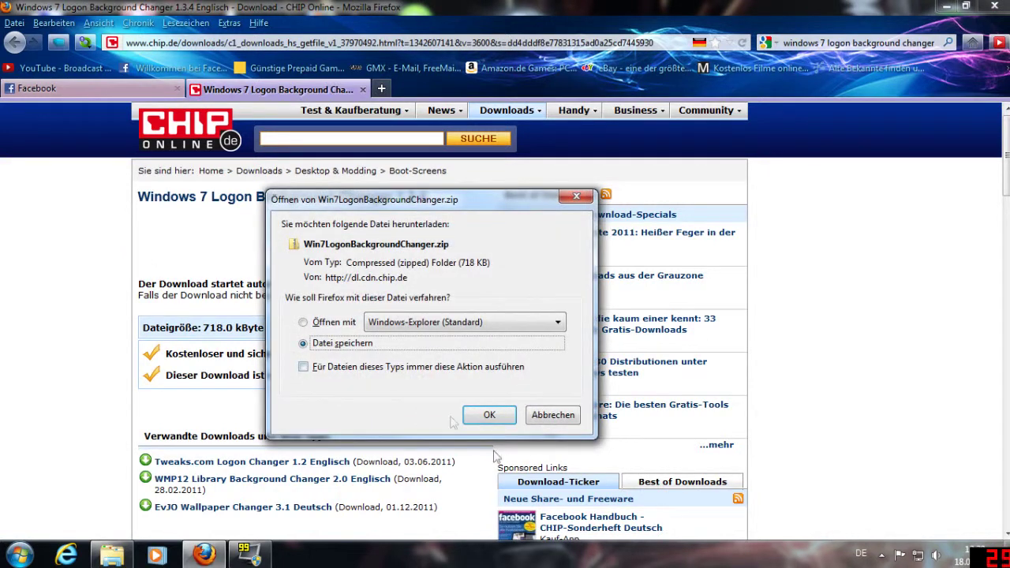
click(491, 417)
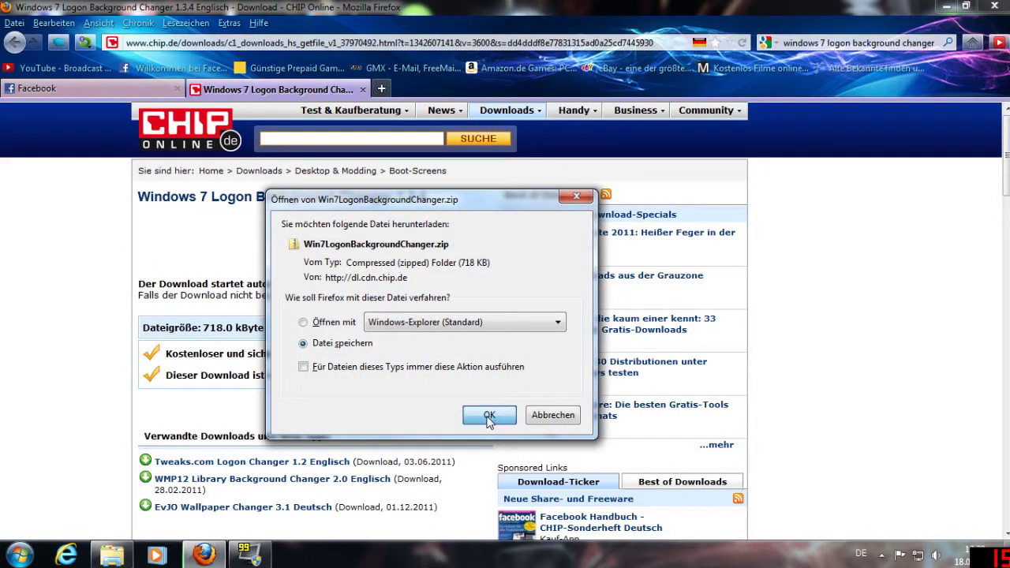
click(944, 6)
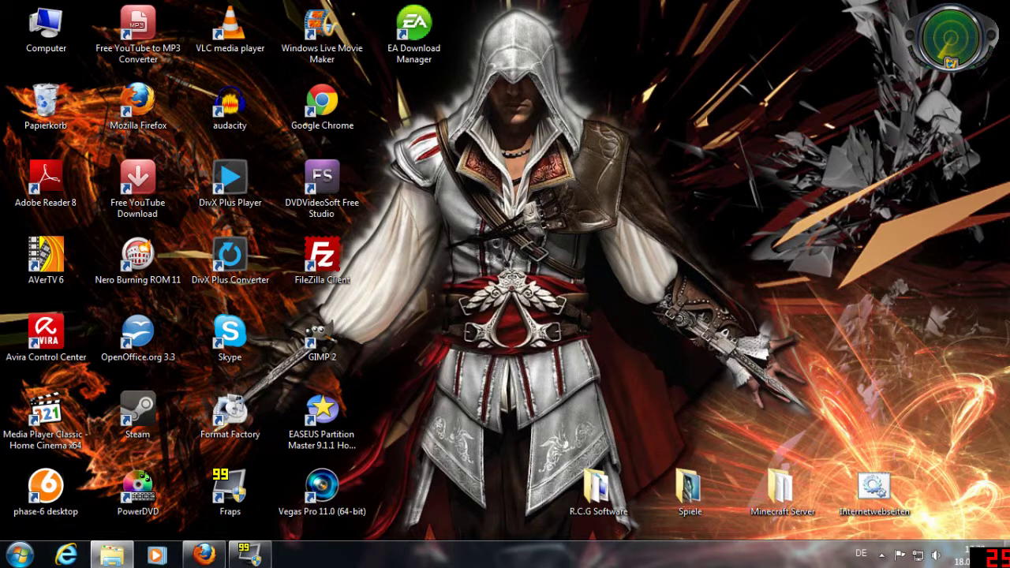
Place the downloaded Win7LogonBackgroundChanger archive on the desktop and extract it there with 7-Zip.
drag(1003, 332, 516, 202)
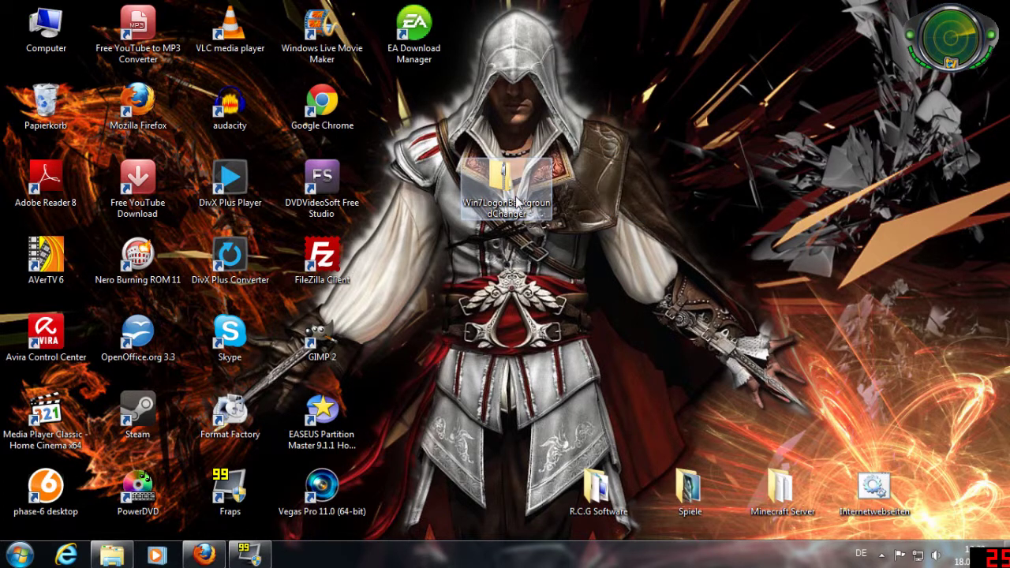
right_click(502, 187)
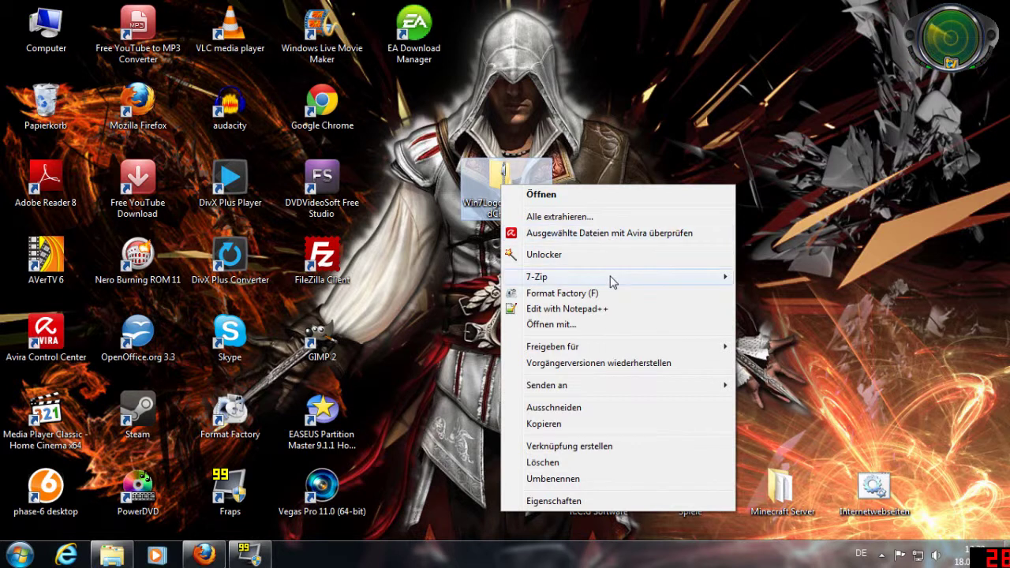
mouse_move(613, 282)
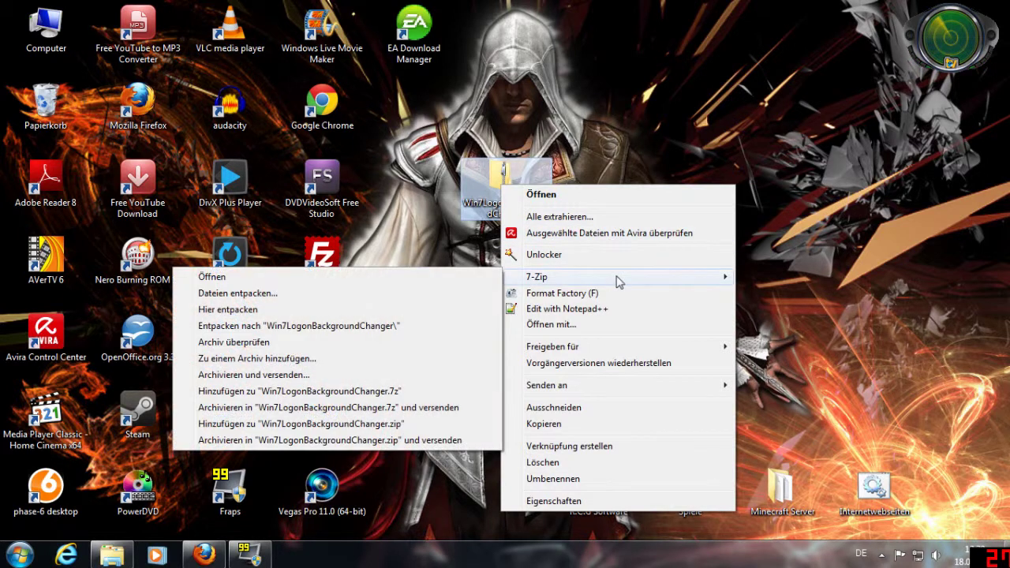
click(355, 310)
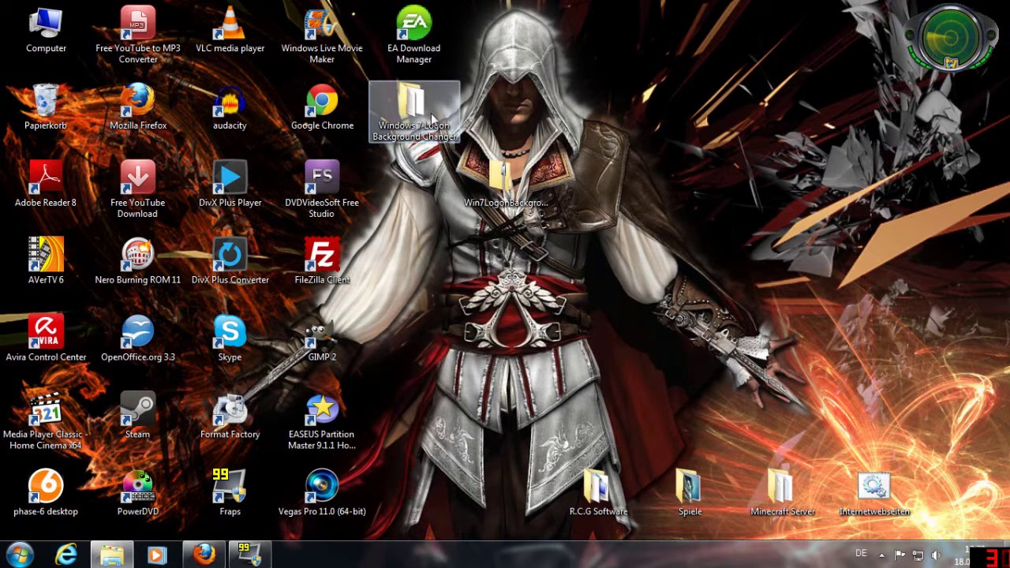
Delete the Win7LogonBackgroundChanger archive and move the extracted Windows 7 Logon Background Changer folder into its place on the desktop.
click(514, 207)
key(Delete)
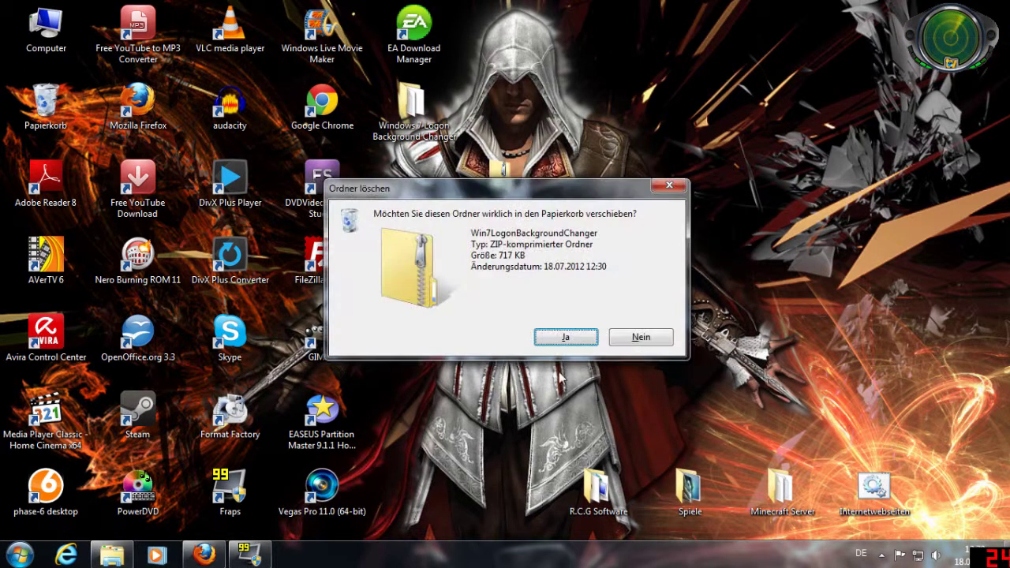
click(566, 338)
drag(410, 102, 509, 188)
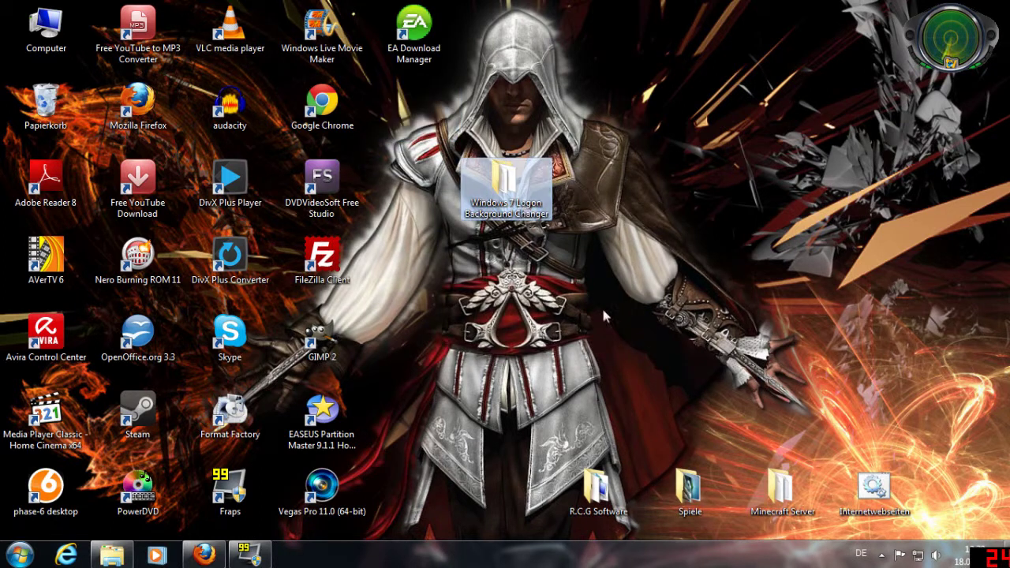
Open the Windows 7 Logon Background Changer folder, start the Win7LogonBackgroundChanger application, and reposition its window.
double_click(506, 183)
drag(932, 38, 559, 36)
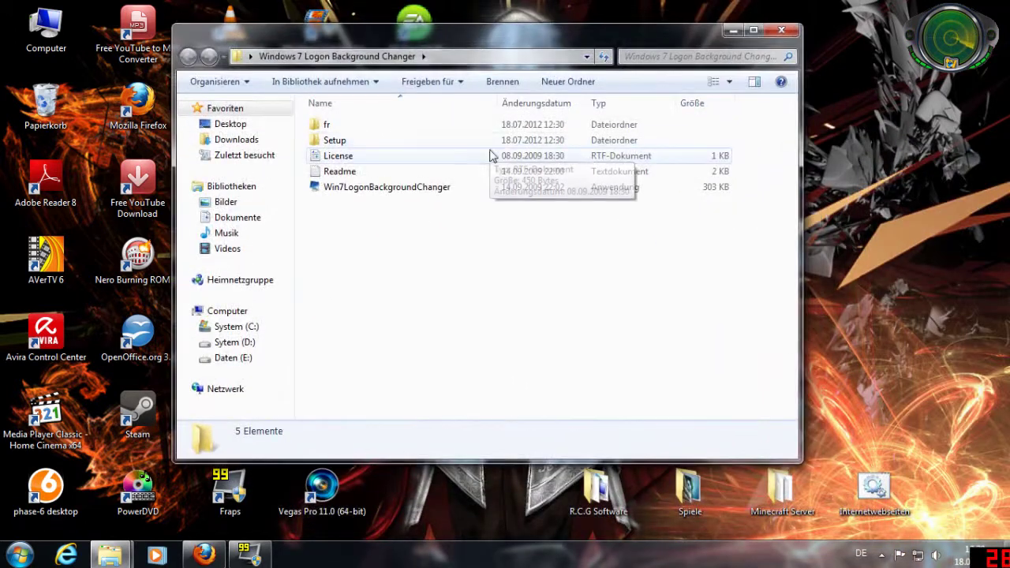
click(383, 190)
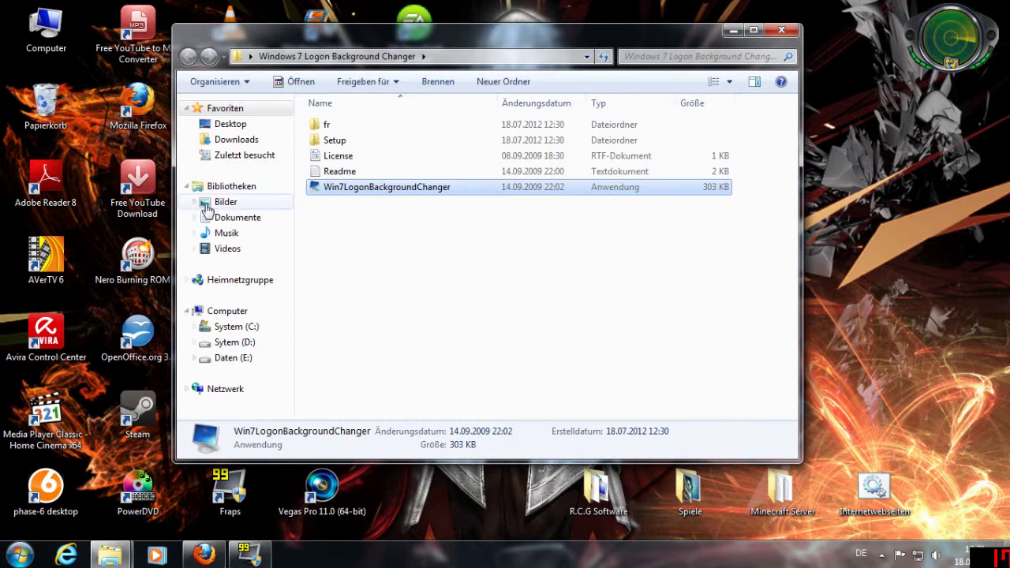
key(Return)
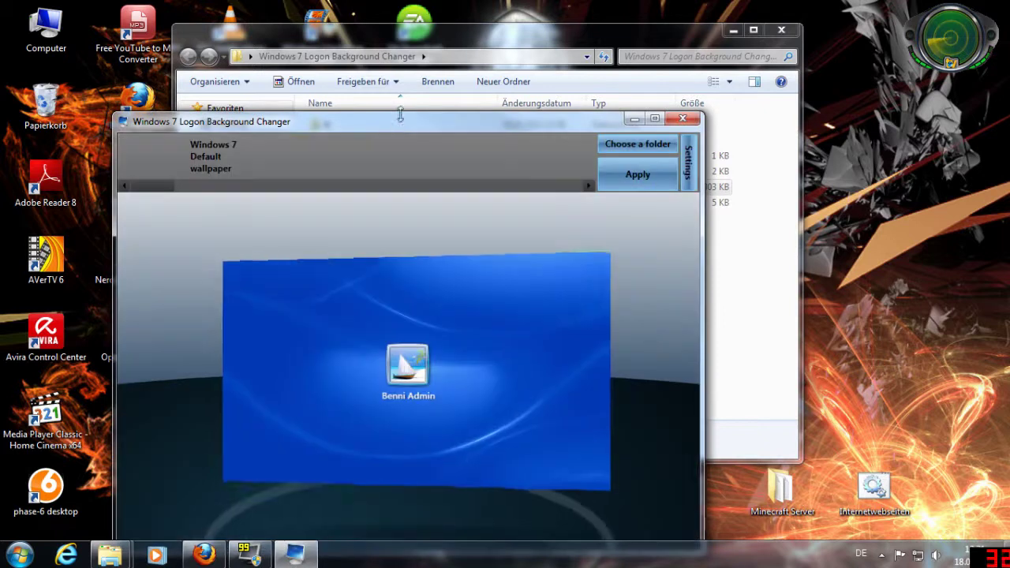
drag(388, 127, 412, 68)
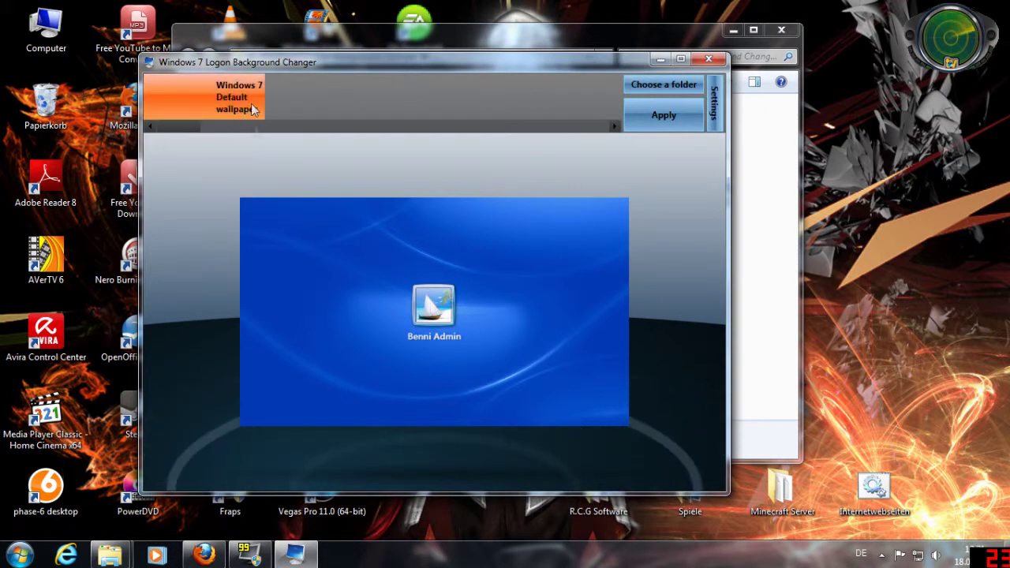
click(607, 330)
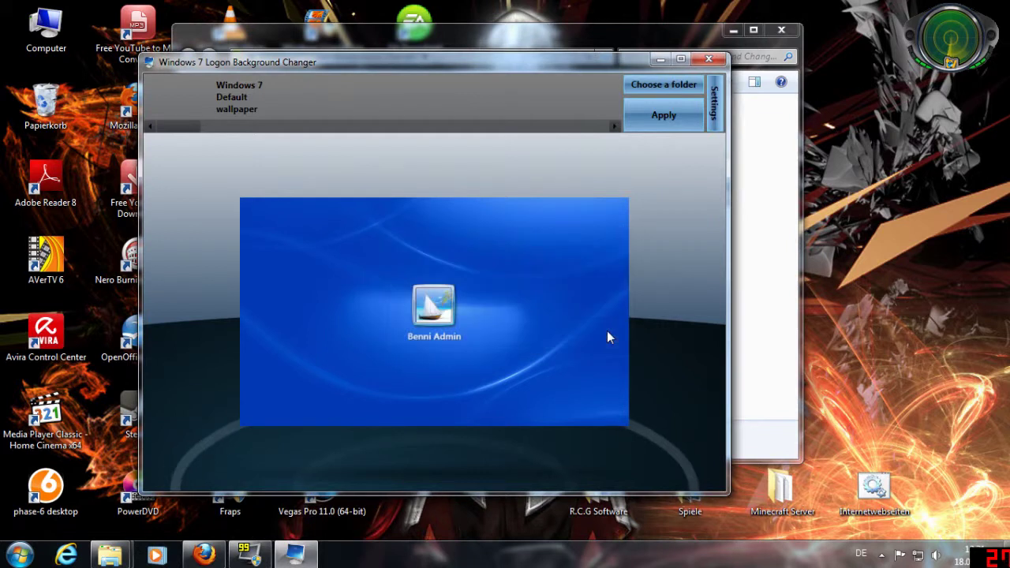
drag(293, 64, 379, 64)
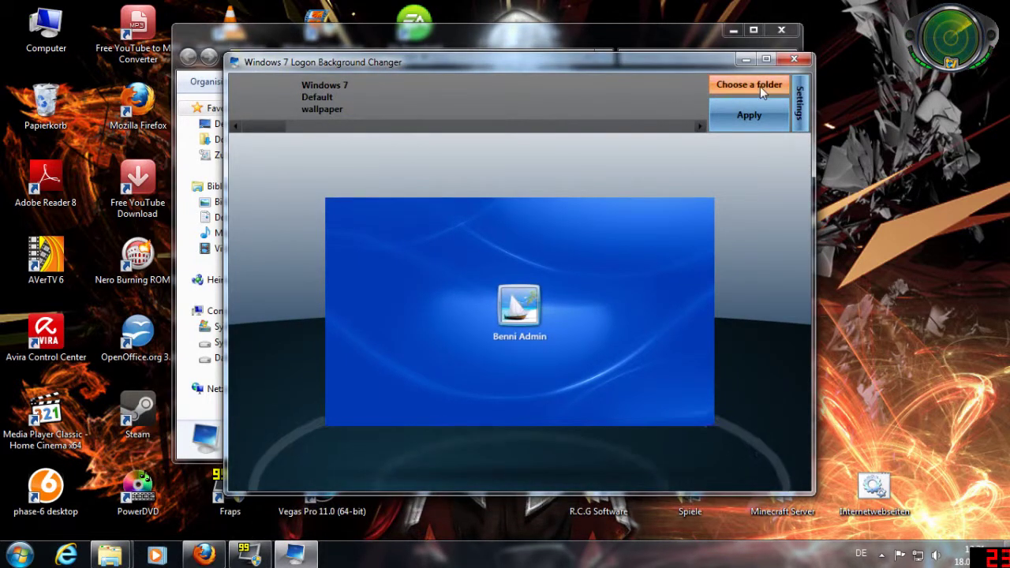
drag(424, 68, 369, 52)
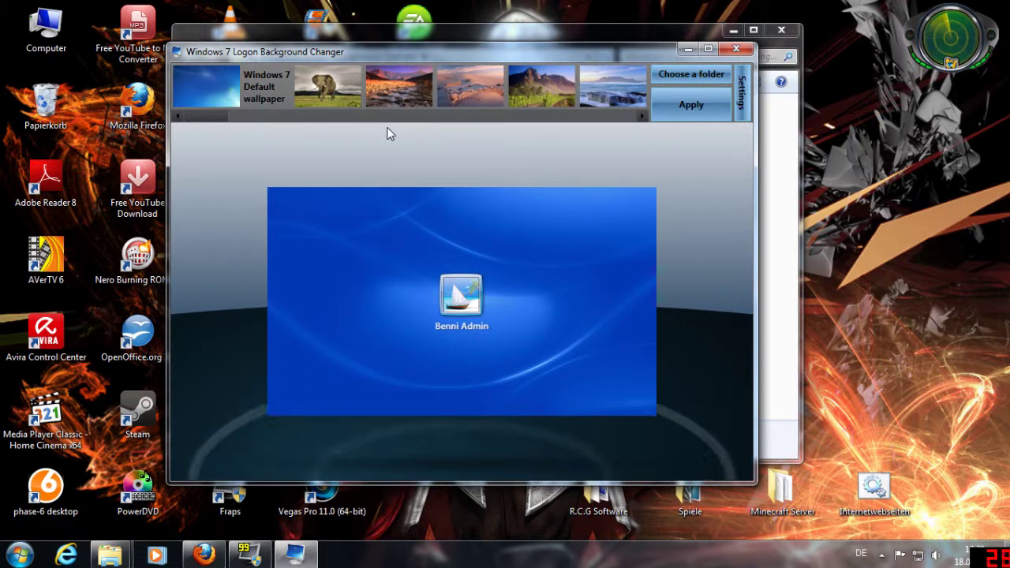
Preview several logon backgrounds, including the Windows 7 default wallpaper, the elephant, the hay bale and the mountain lake.
click(217, 79)
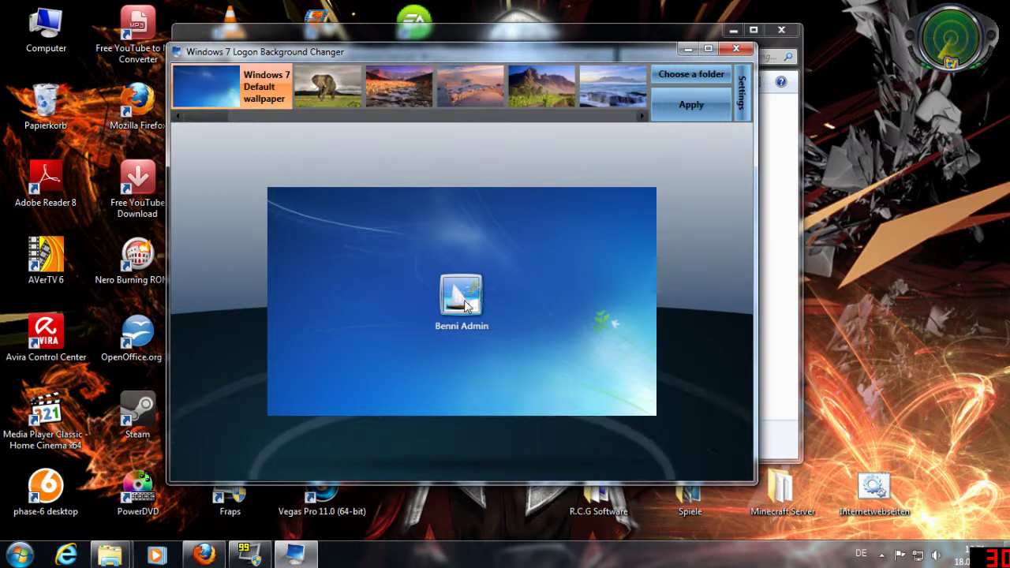
click(340, 94)
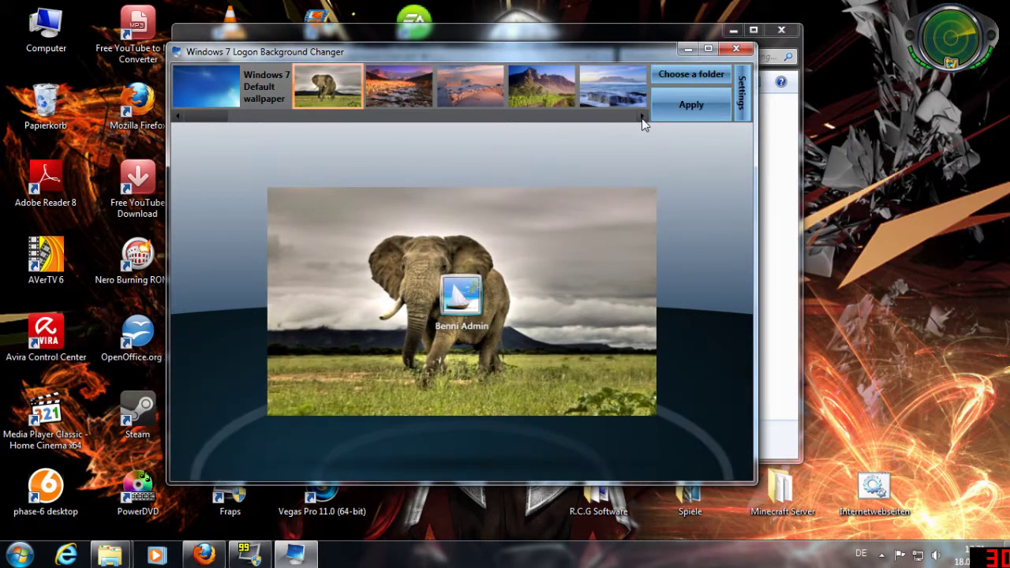
click(642, 116)
click(642, 116)
click(642, 116)
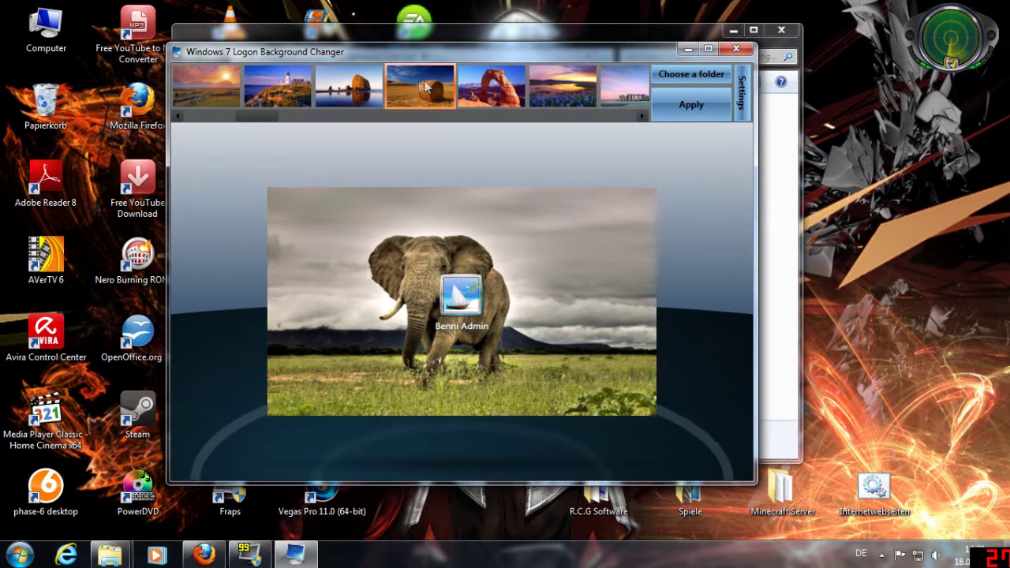
click(427, 85)
click(642, 115)
click(642, 115)
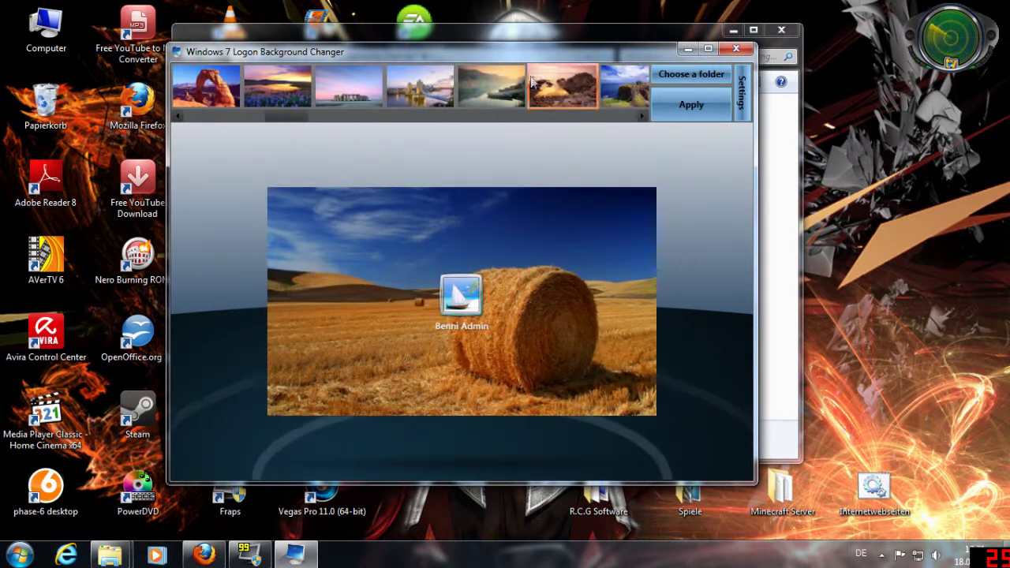
click(517, 87)
click(641, 117)
click(641, 117)
click(563, 87)
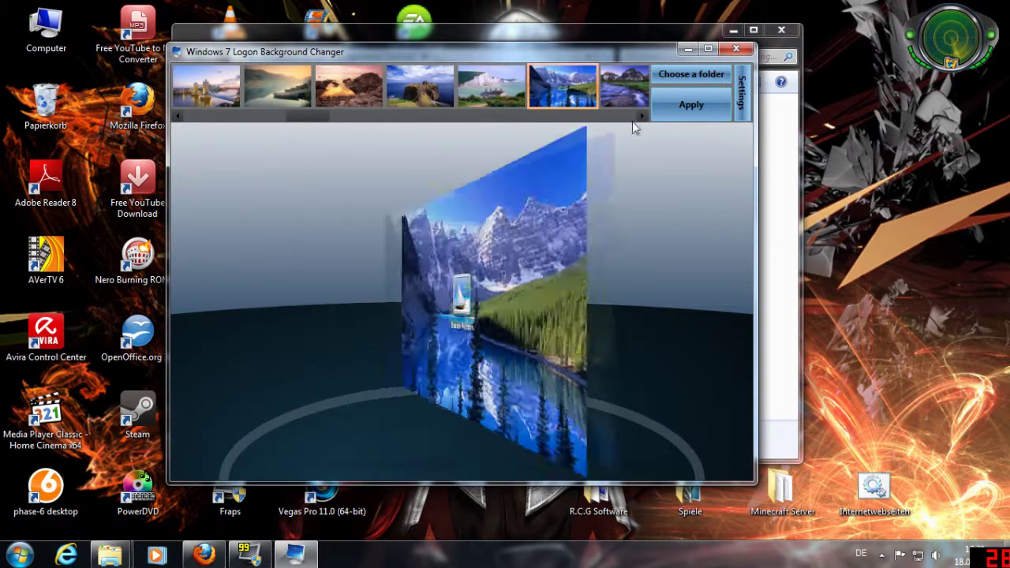
Select the harbour city picture with the opera house, start applying it as logon background, and decline the authorization request.
click(642, 117)
click(642, 117)
click(642, 116)
click(642, 116)
click(641, 117)
click(641, 117)
click(641, 117)
click(500, 89)
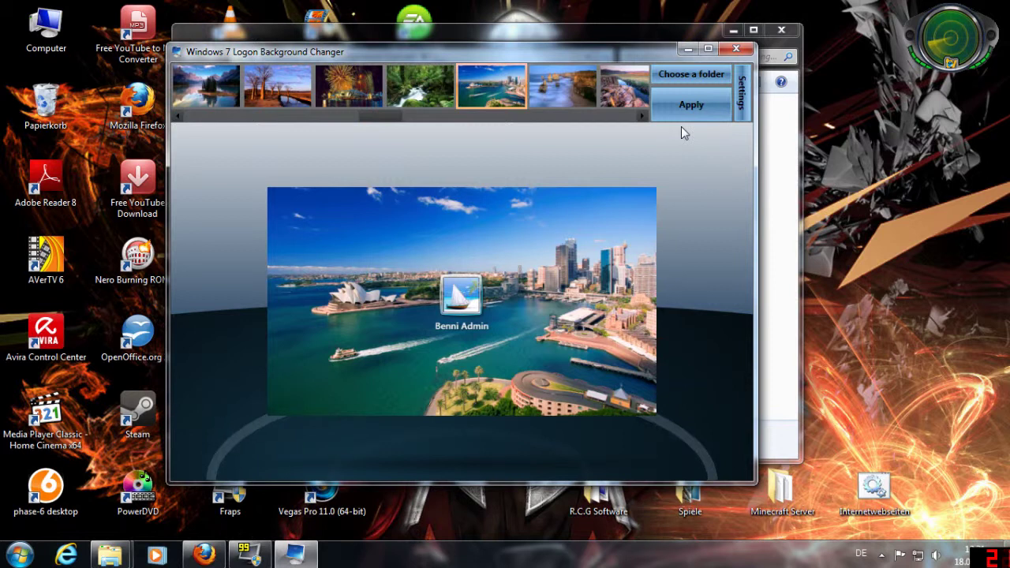
click(687, 104)
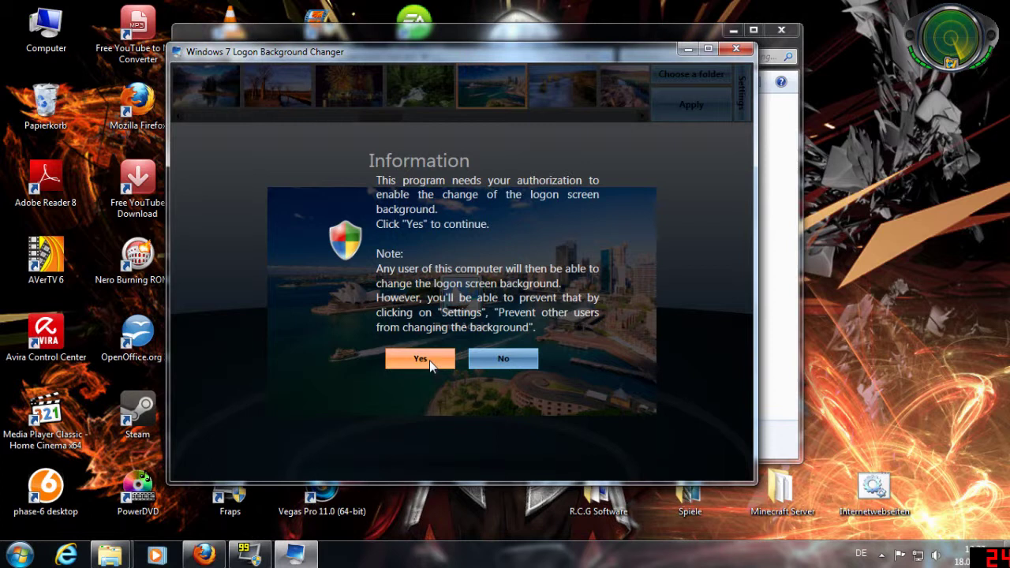
click(484, 366)
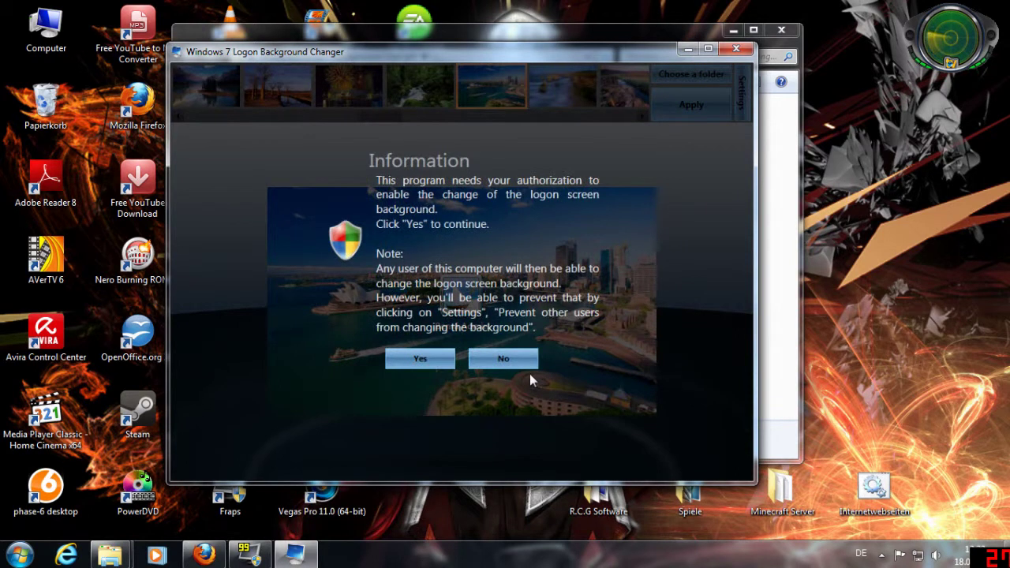
click(503, 360)
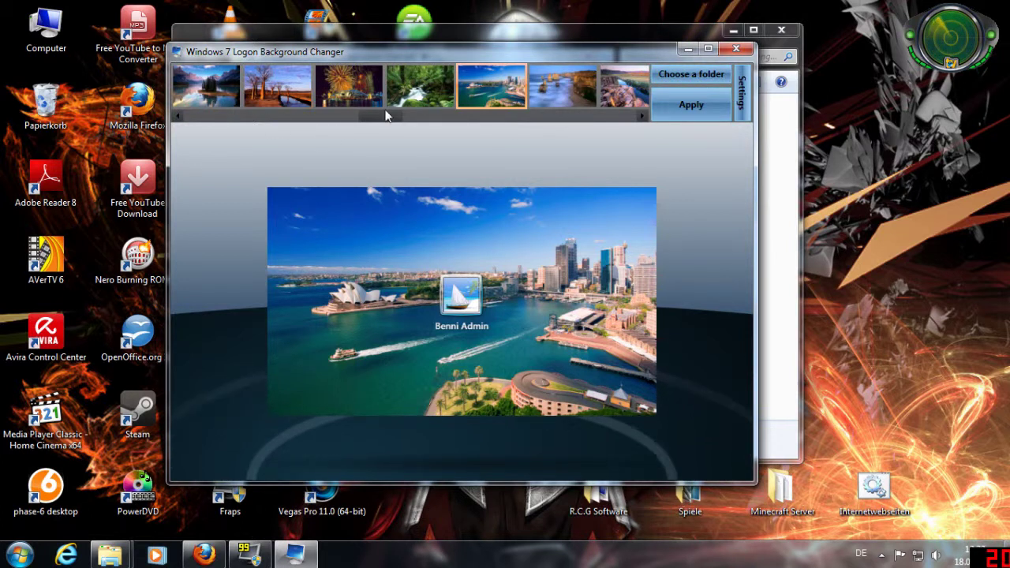
Select the Windows 7 default wallpaper, start applying it as logon background, and decline the authorization request.
drag(382, 117, 194, 119)
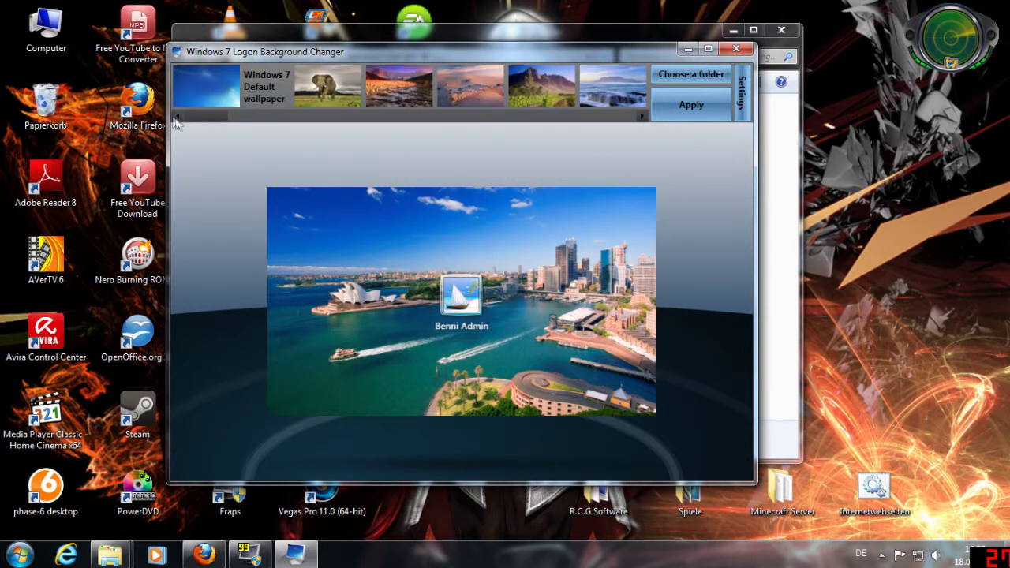
click(218, 89)
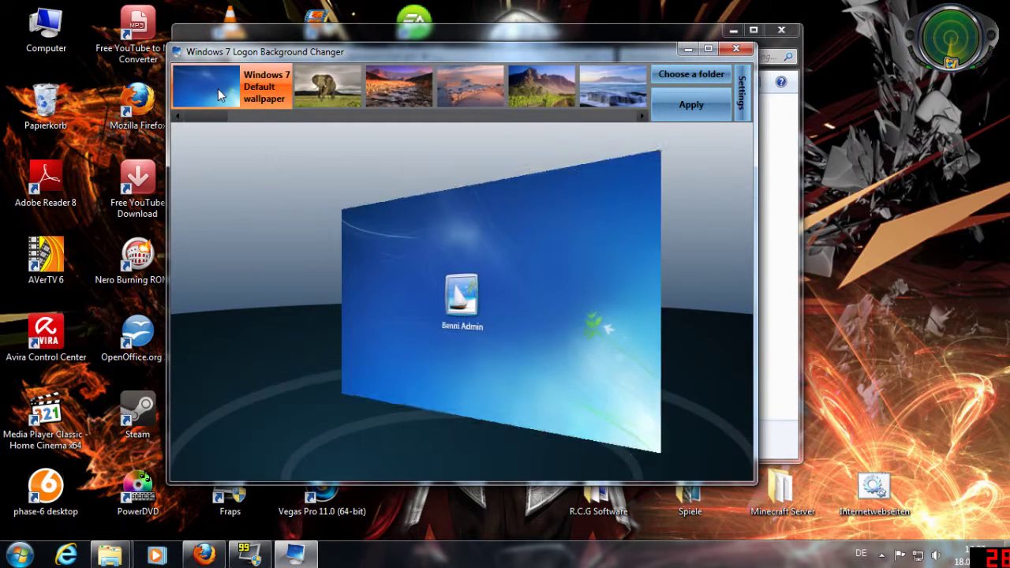
click(684, 97)
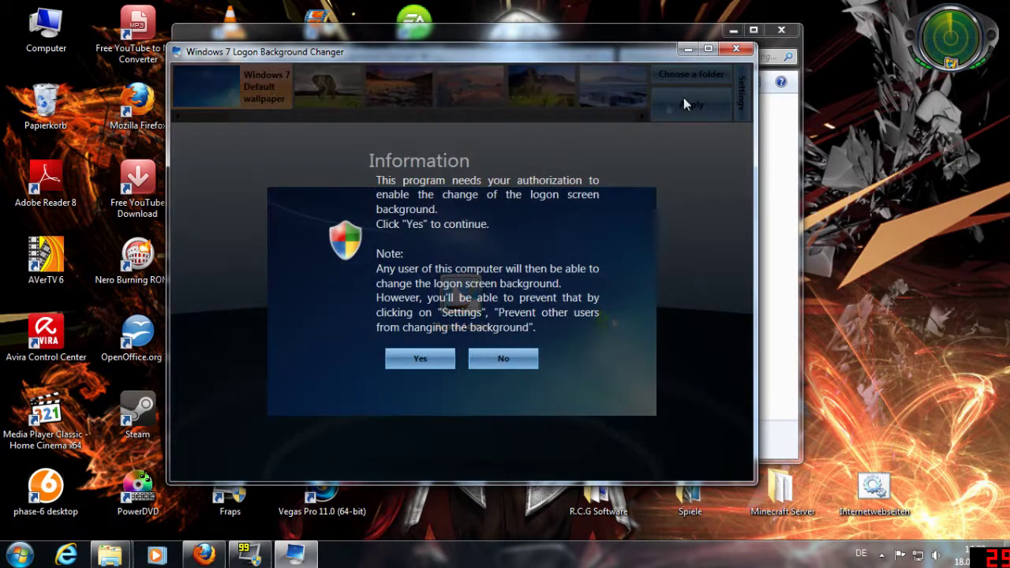
click(434, 367)
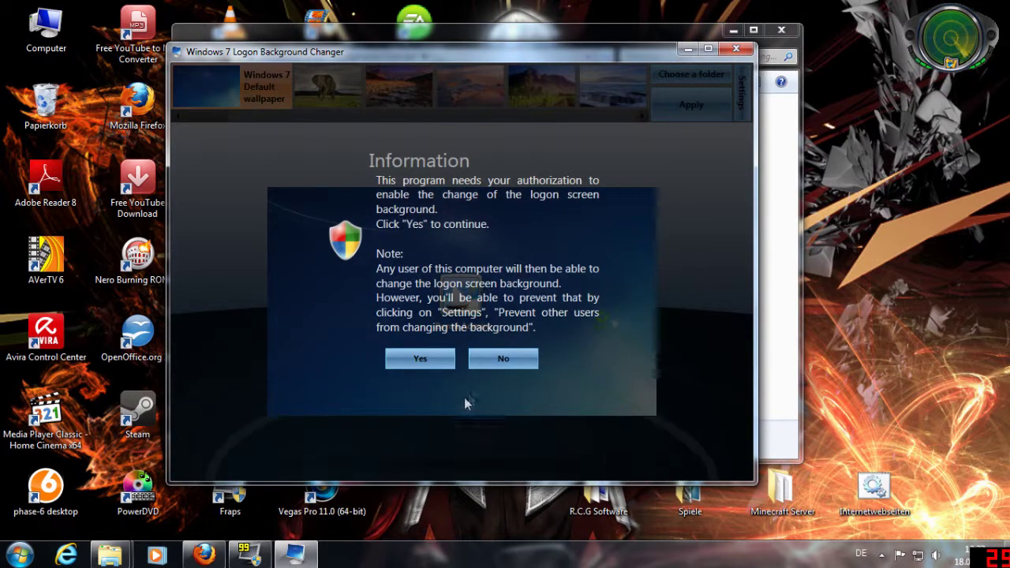
click(504, 358)
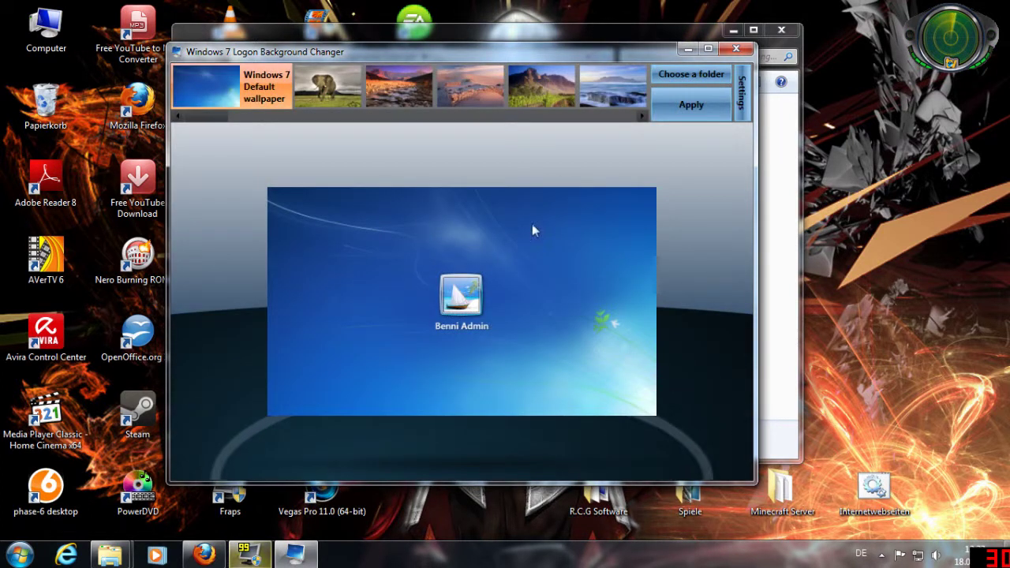
View the picture folder selection without choosing a folder, and reset the default folder in the program's settings.
click(702, 75)
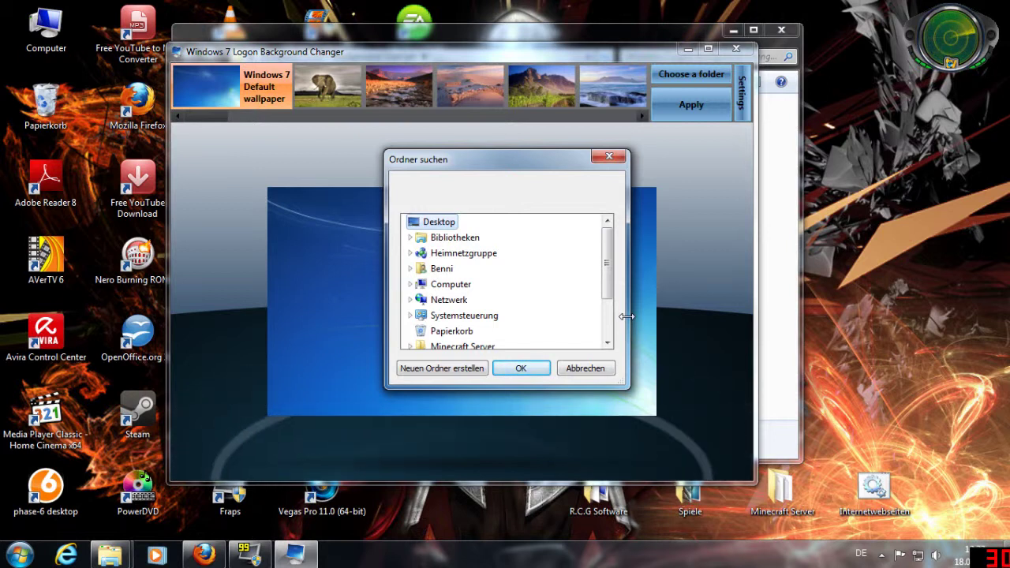
click(594, 369)
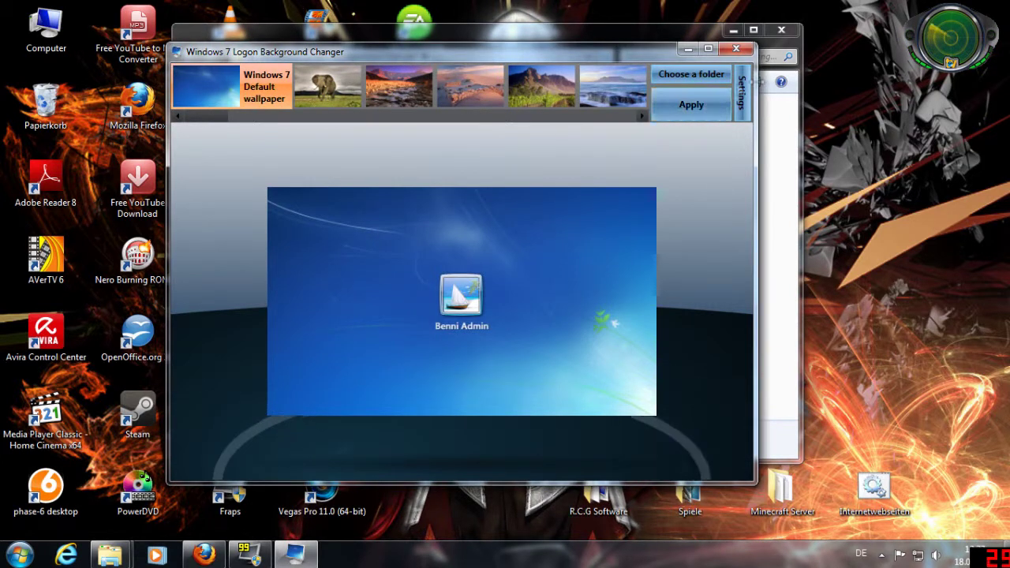
click(744, 101)
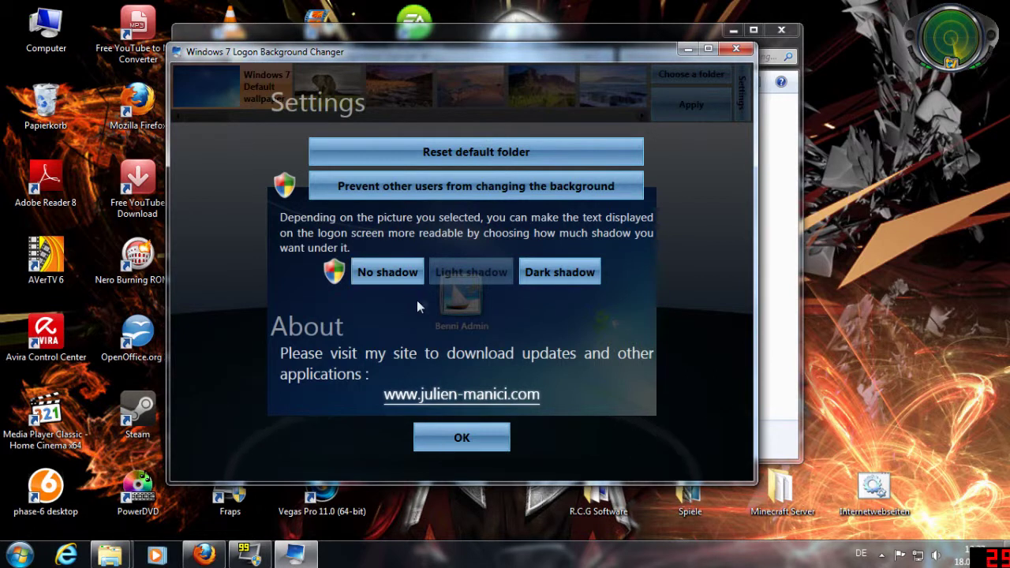
click(481, 155)
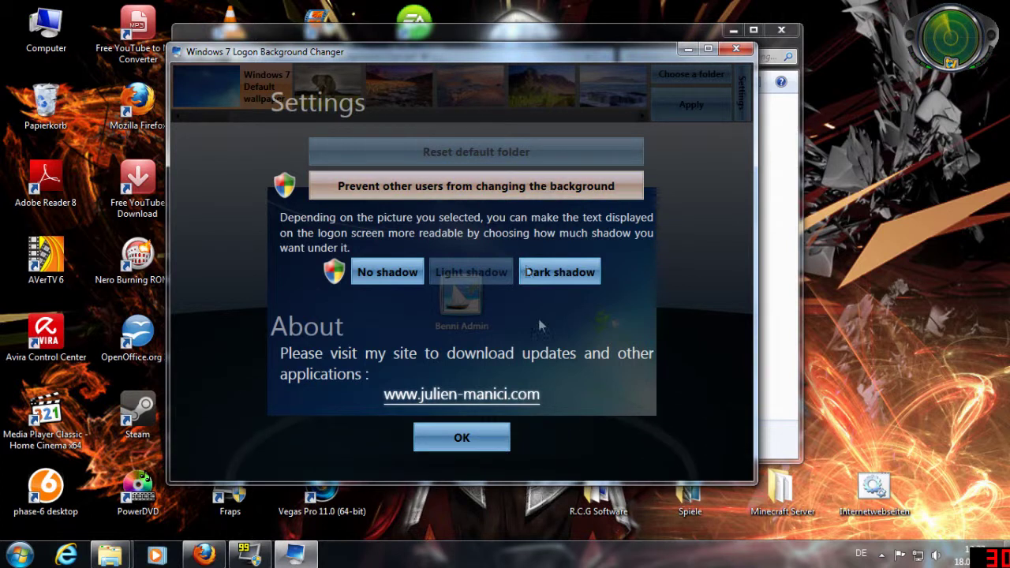
click(505, 446)
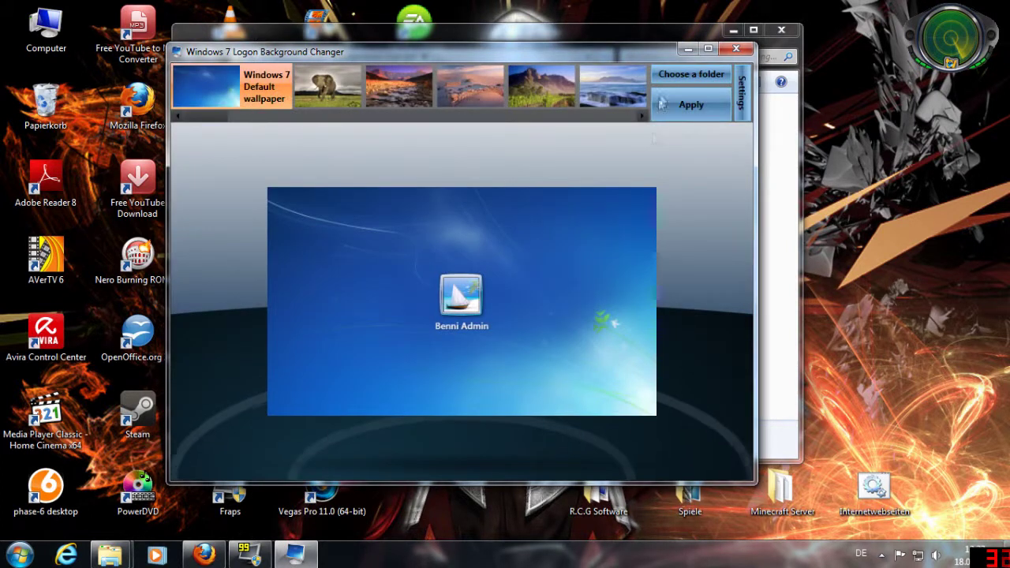
Close Windows 7 Logon Background Changer and its folder window to return to the desktop.
click(736, 49)
click(751, 30)
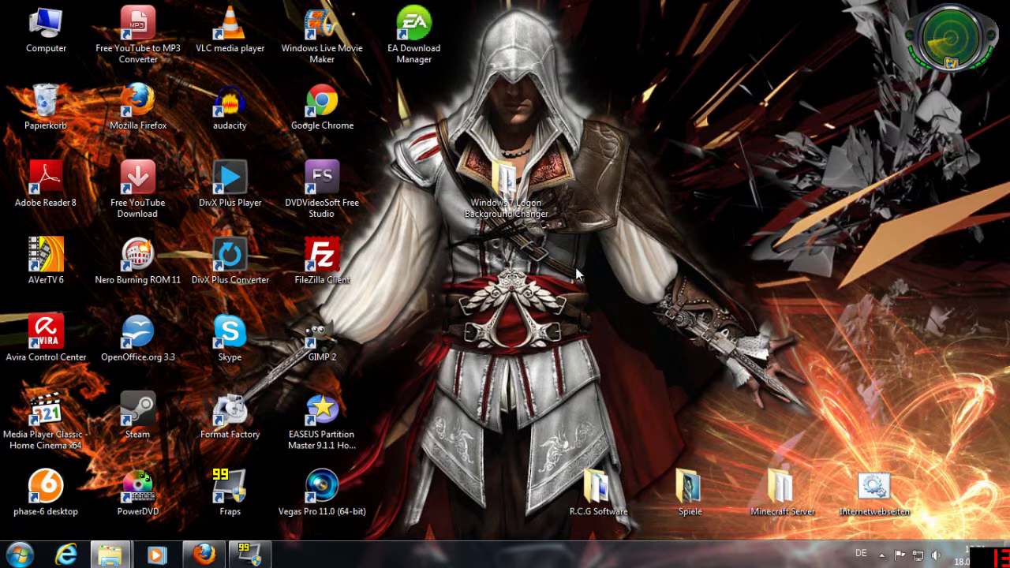
drag(633, 83, 609, 134)
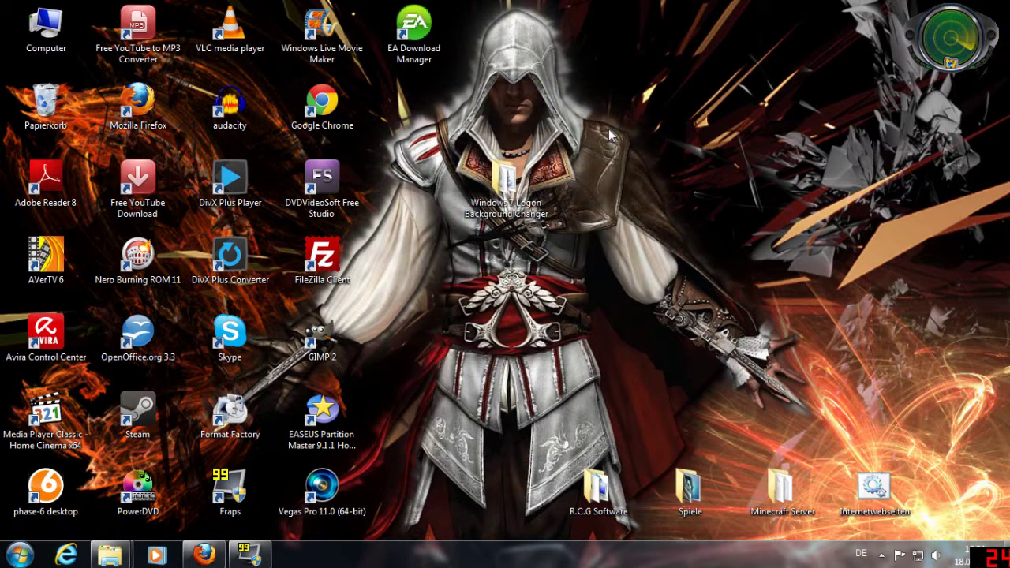